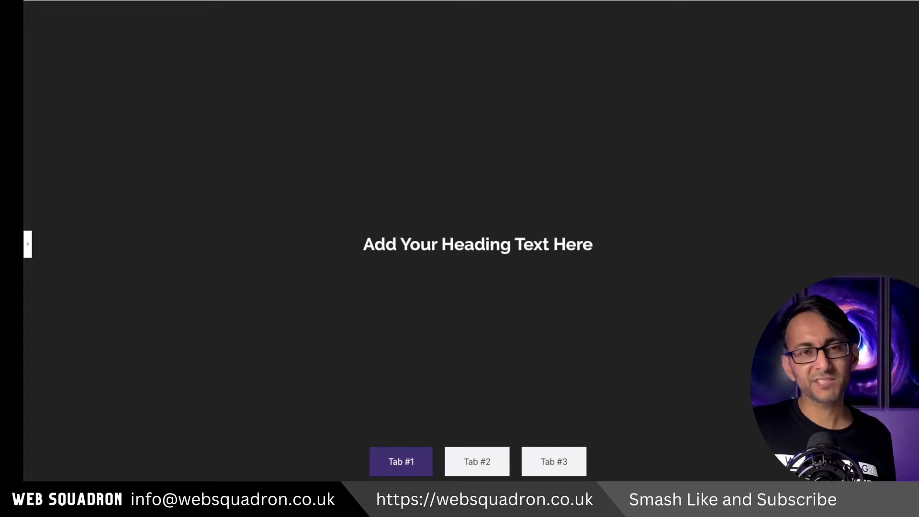
# - Preview the overlaid tabs by switching between the dark, beige and blue-grey contents of Tab #1, Tab #2 and Tab #3
pyautogui.click(484, 462)
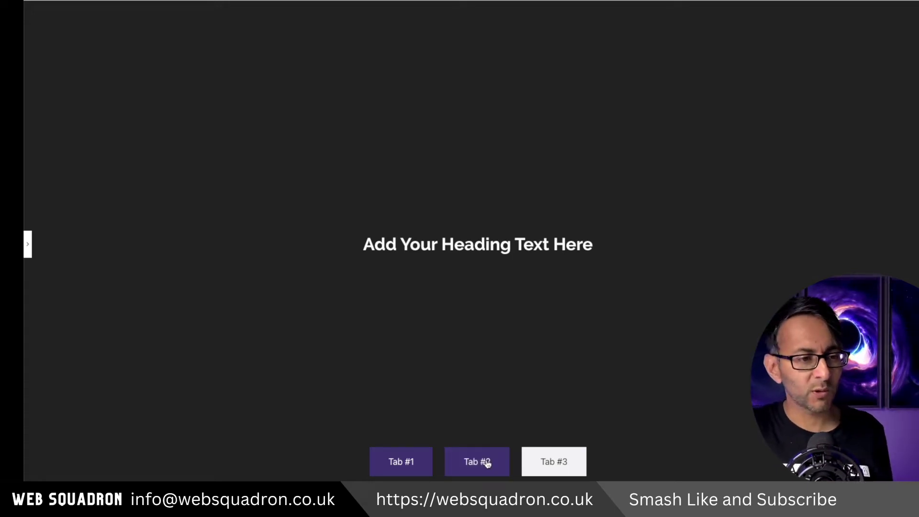
pyautogui.click(561, 462)
pyautogui.click(412, 460)
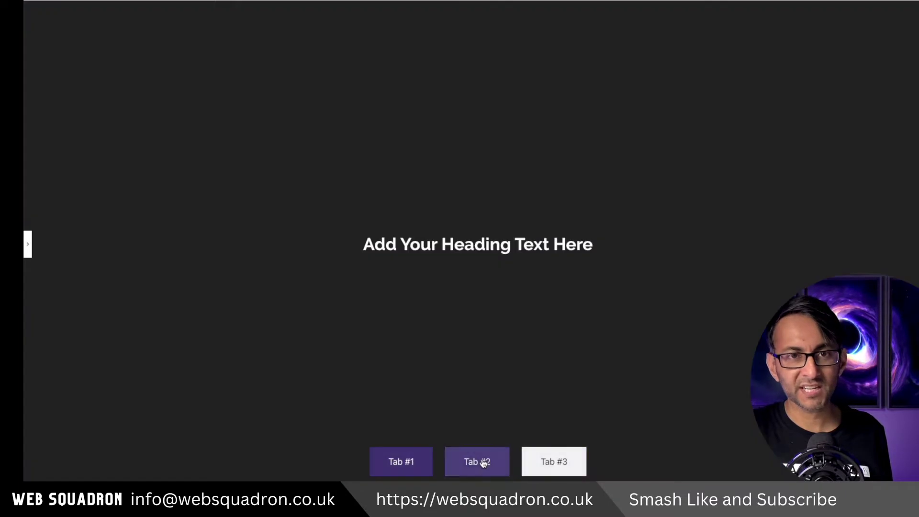
pyautogui.click(481, 461)
pyautogui.click(534, 463)
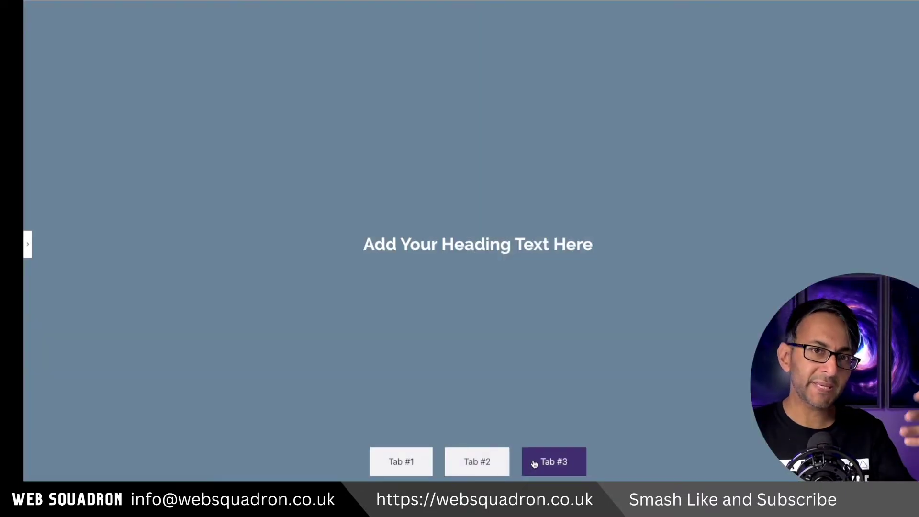
pyautogui.click(496, 468)
pyautogui.click(394, 466)
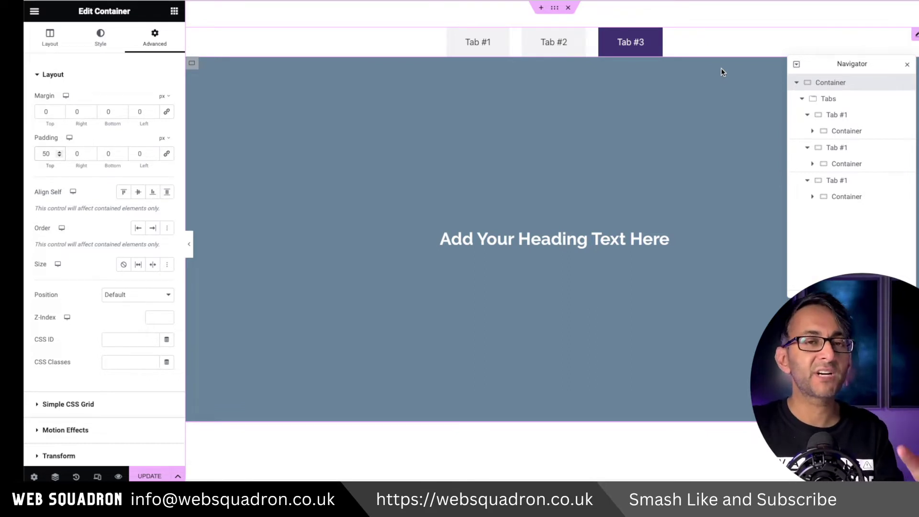
# - Select the Tabs widget in the Navigator, briefly inspecting Tab #1's container before returning to it
pyautogui.click(817, 99)
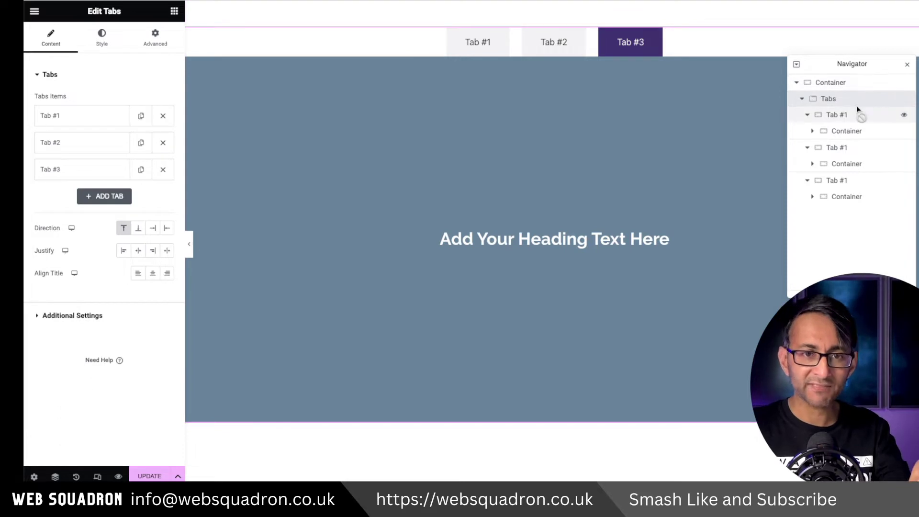
pyautogui.click(116, 119)
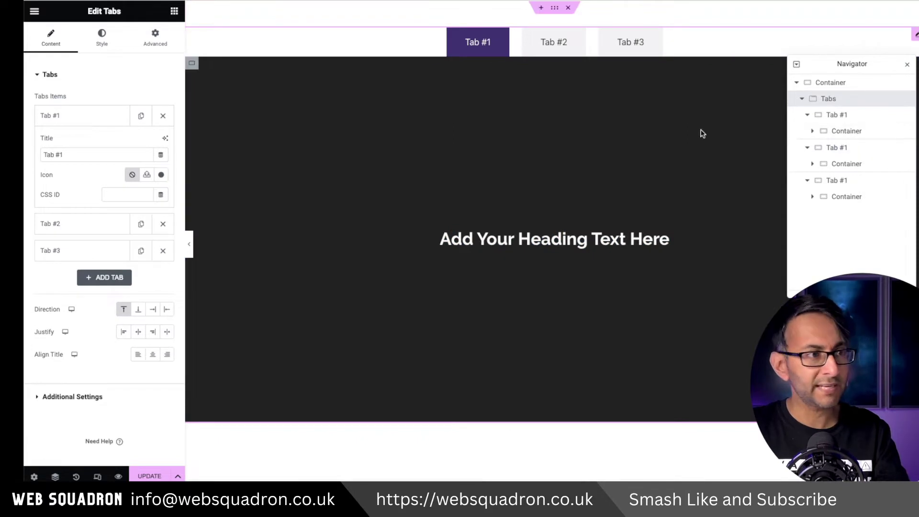
pyautogui.click(847, 131)
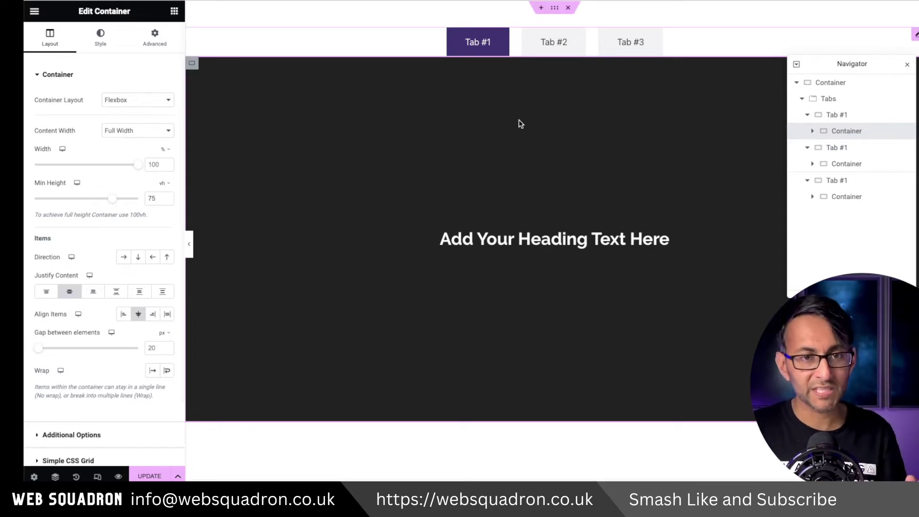
pyautogui.click(866, 101)
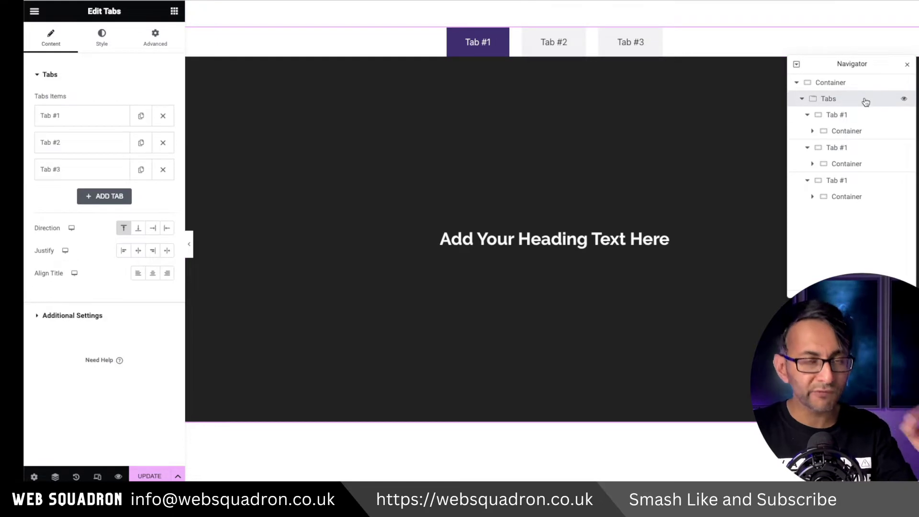
# - Set the tab titles' direction to Bottom after trying Right and Left, keeping the Navigator floated aside
pyautogui.moveTo(852, 64); pyautogui.dragTo(637, 100)
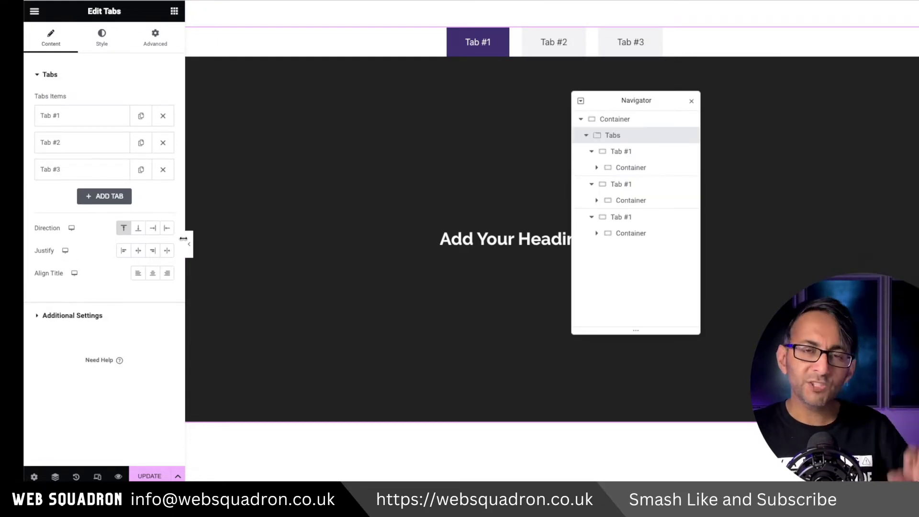
pyautogui.click(153, 231)
pyautogui.click(168, 229)
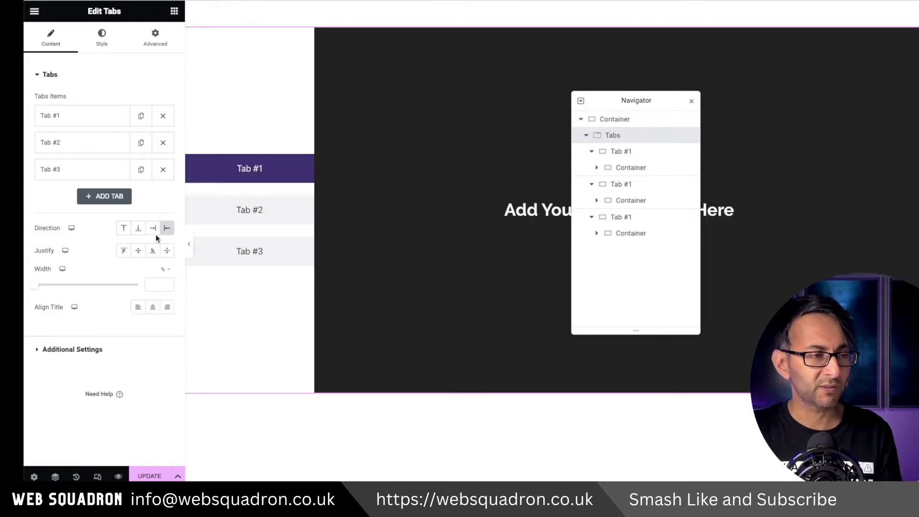
pyautogui.click(139, 229)
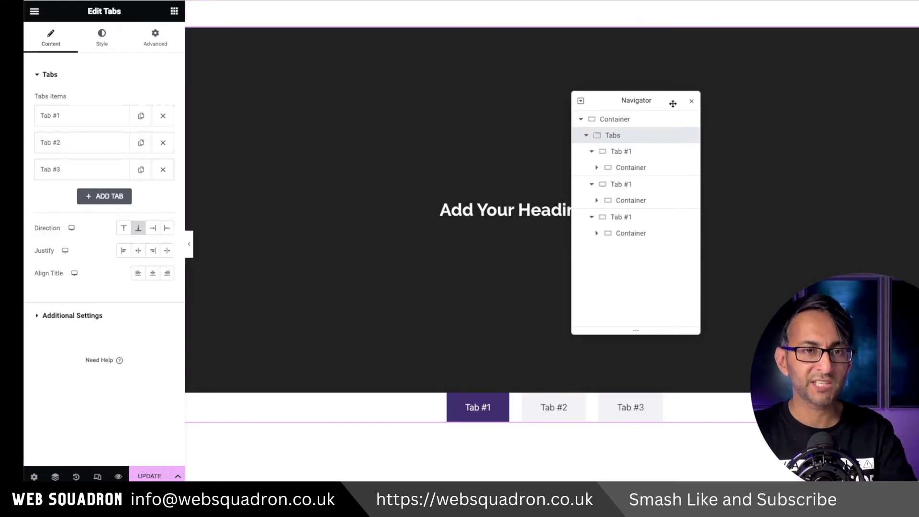
pyautogui.moveTo(648, 105); pyautogui.dragTo(850, 70)
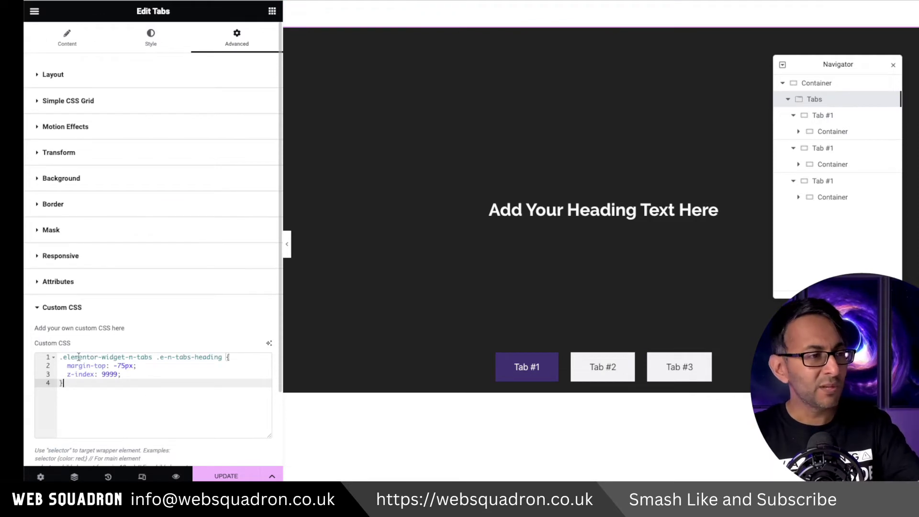
# - Check the heading selector in the Custom CSS rule, then go to the widget's Layout CSS Classes field
pyautogui.moveTo(60, 357); pyautogui.dragTo(223, 358)
pyautogui.click(221, 384)
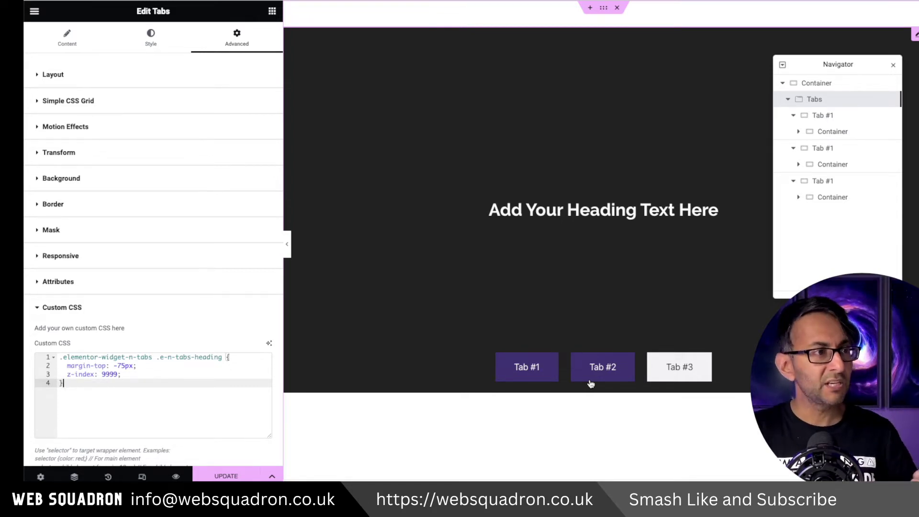
pyautogui.click(168, 74)
pyautogui.click(200, 387)
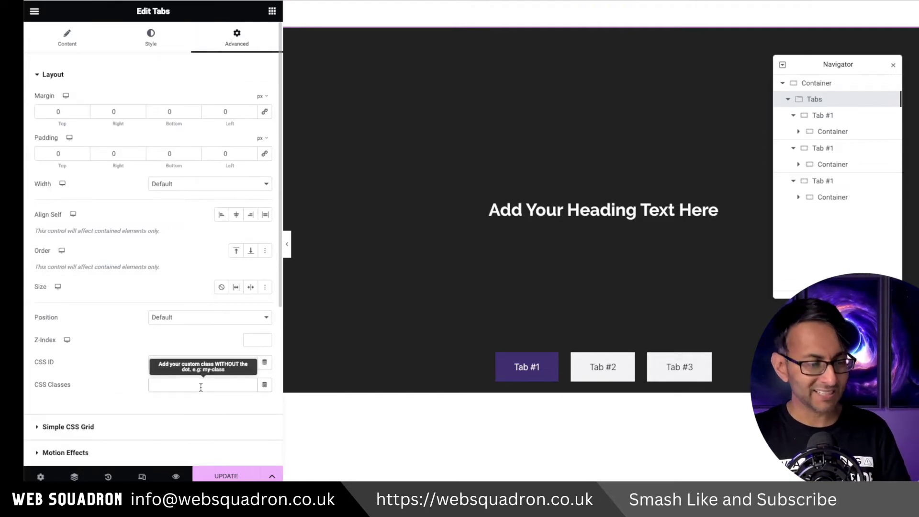
# - Enter 'rocket' as the Tabs widget's CSS class and return to its Custom CSS
pyautogui.write('rocket')
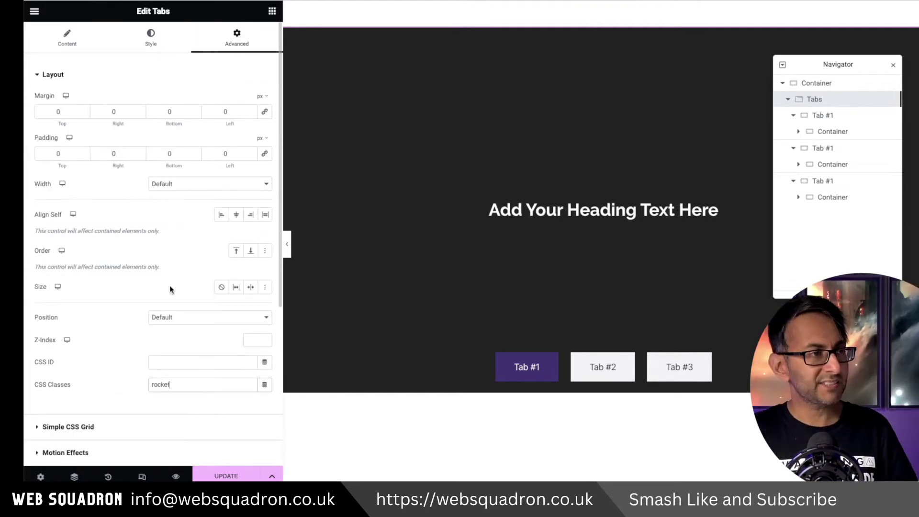
pyautogui.scroll(-5, 154, 411)
pyautogui.scroll(4, 110, 436)
pyautogui.scroll(-4, 109, 437)
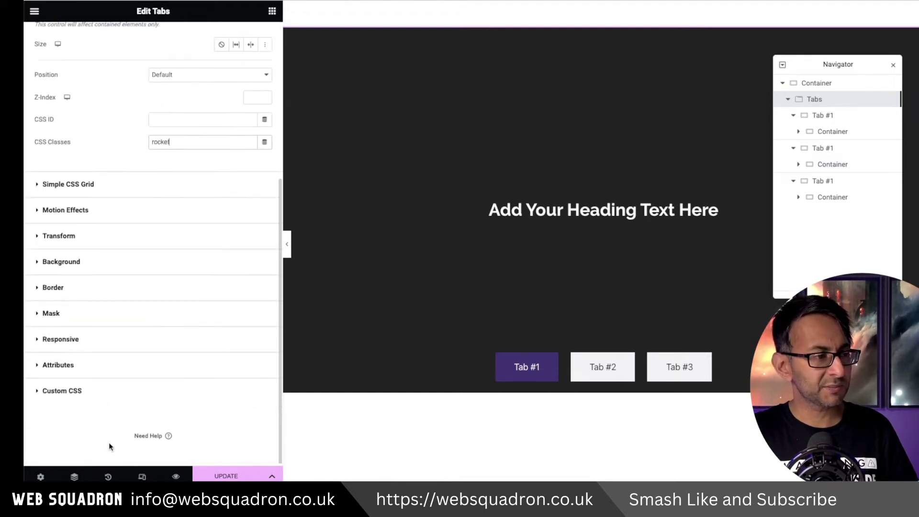
pyautogui.click(117, 386)
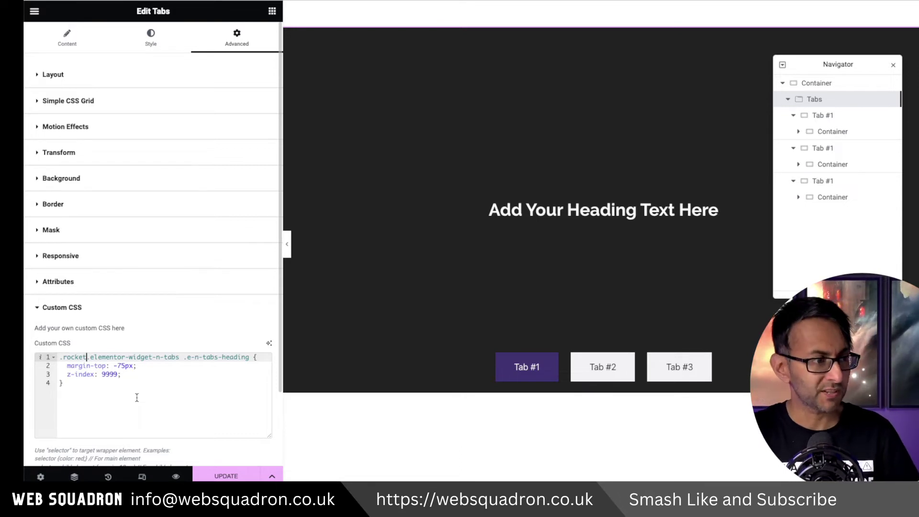
# - Drop the .rocket prefix from the CSS selector and change margin-top from -75px to 0px
pyautogui.press('BackSpace')
pyautogui.press('BackSpace')
pyautogui.press('BackSpace')
pyautogui.press('BackSpace')
pyautogui.press('BackSpace')
pyautogui.press('BackSpace')
pyautogui.press('BackSpace')
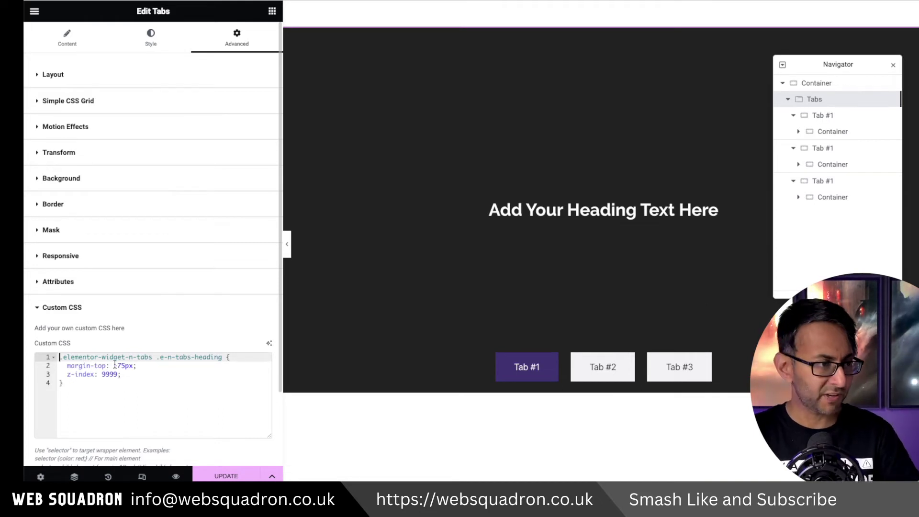
pyautogui.moveTo(114, 366); pyautogui.dragTo(126, 365)
pyautogui.write('0')
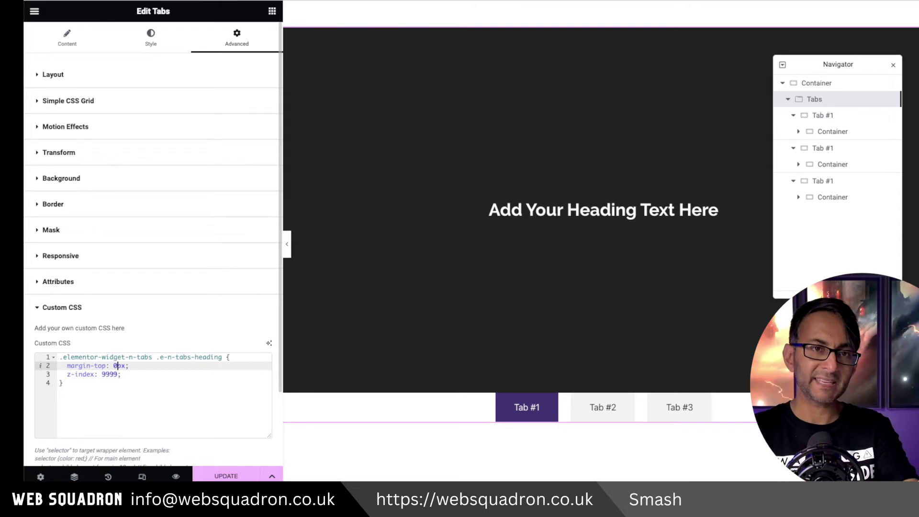
pyautogui.click(82, 47)
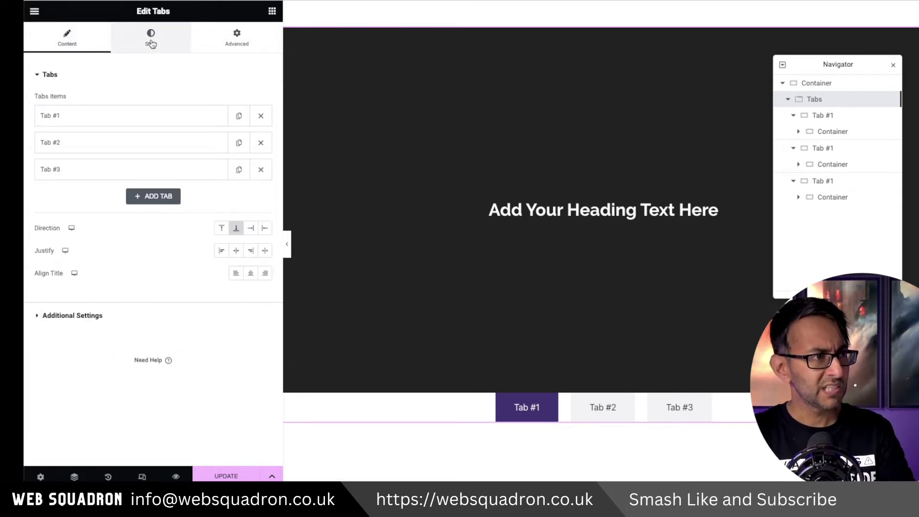
# - Leave Style's Distance from content at 0, then reopen the Advanced Custom CSS section
pyautogui.click(150, 41)
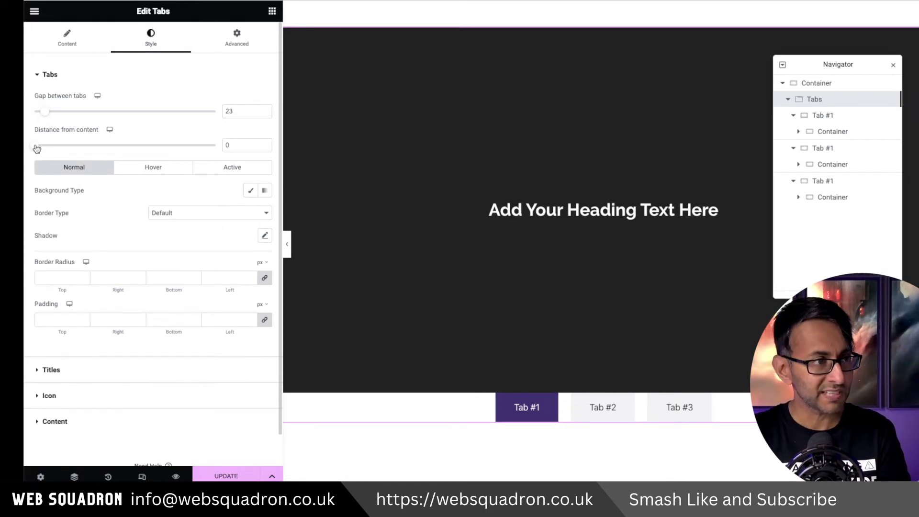
pyautogui.moveTo(37, 149)
pyautogui.mouseDown()
pyautogui.moveTo(59, 150)
pyautogui.moveTo(21, 146)
pyautogui.mouseUp()
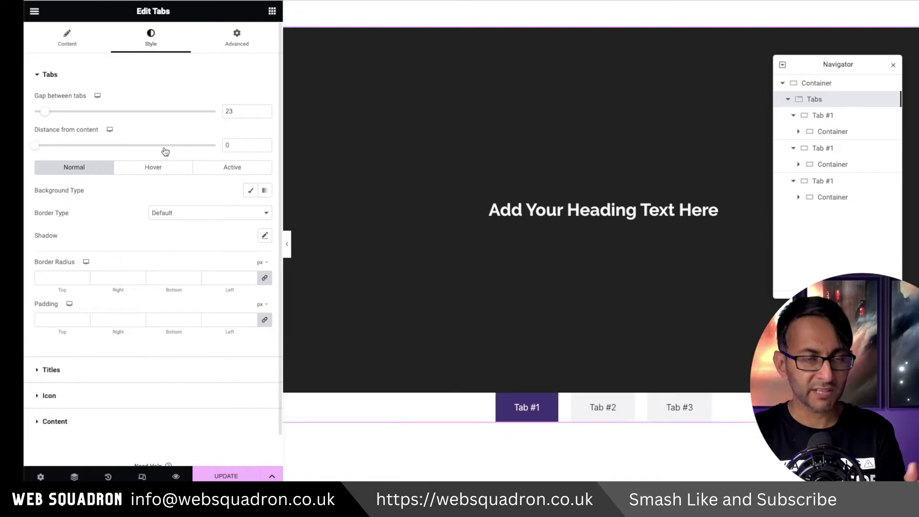
pyautogui.click(237, 38)
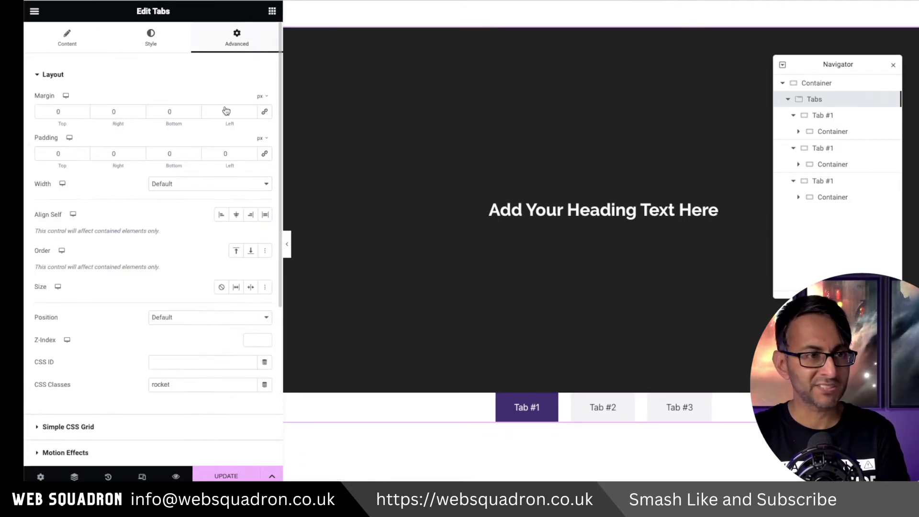
pyautogui.scroll(-5, 154, 412)
pyautogui.click(139, 386)
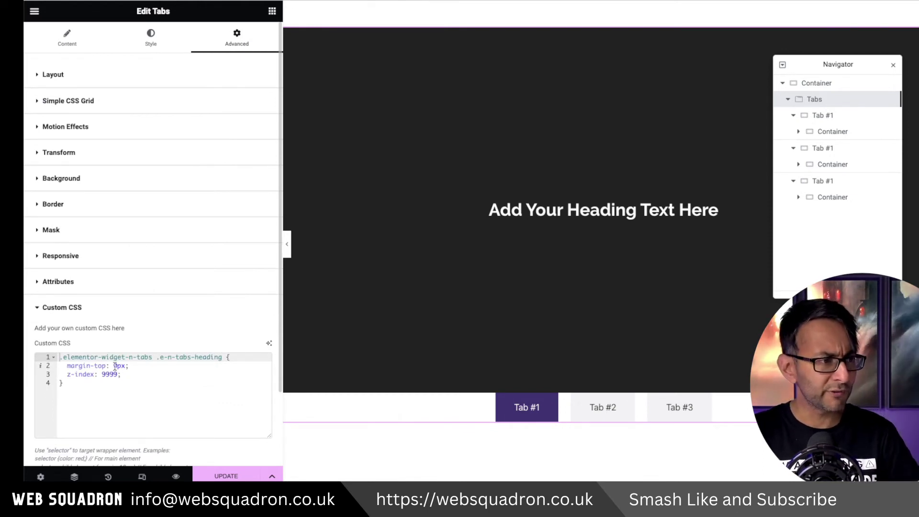
# - Change the heading's margin-top in the Custom CSS from 0px back to -75px
pyautogui.click(114, 366)
pyautogui.write('-')
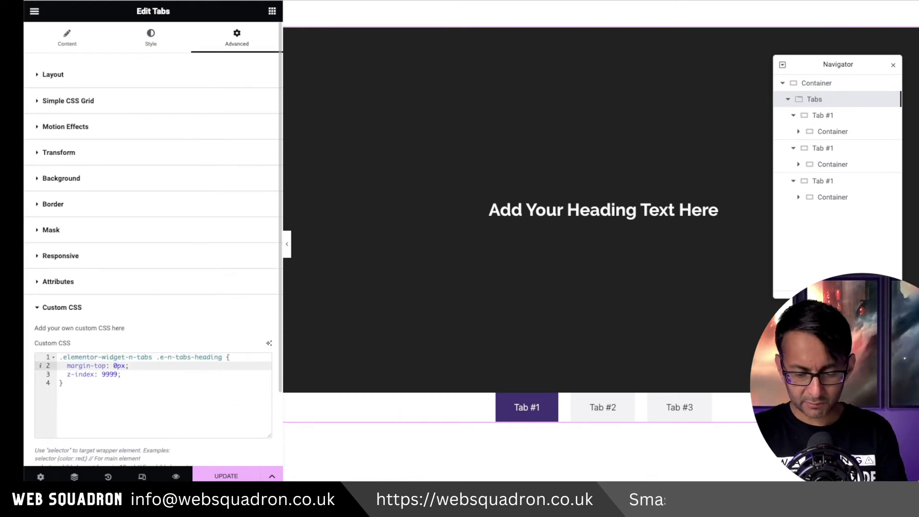
pyautogui.press('Delete')
pyautogui.write('55')
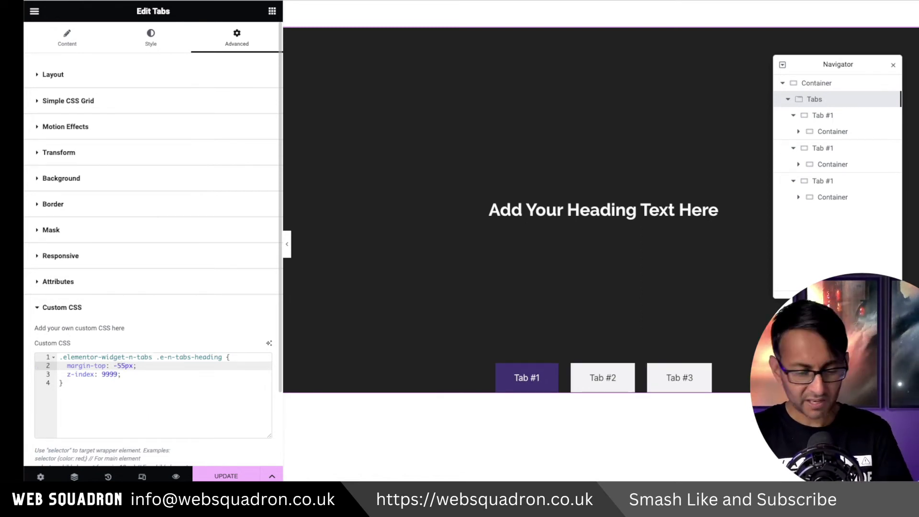
pyautogui.click(121, 366)
pyautogui.press('BackSpace')
pyautogui.write('7')
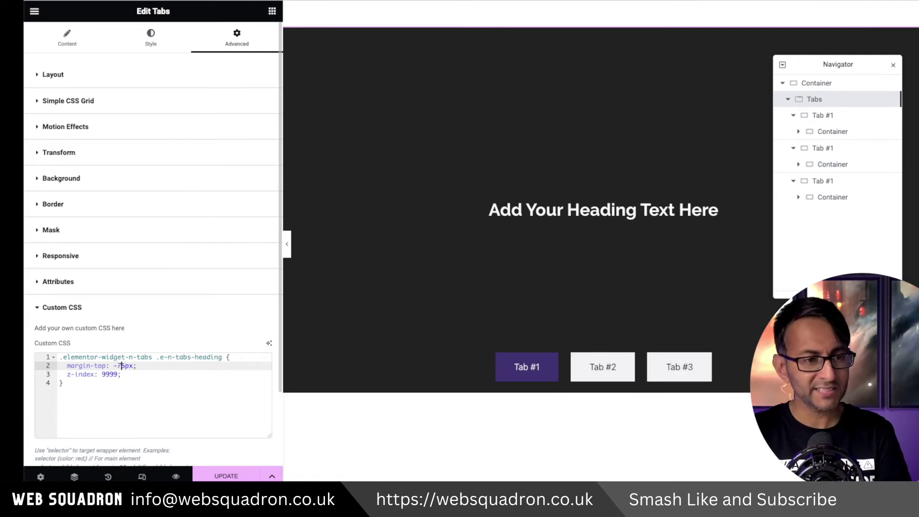
pyautogui.press('BackSpace')
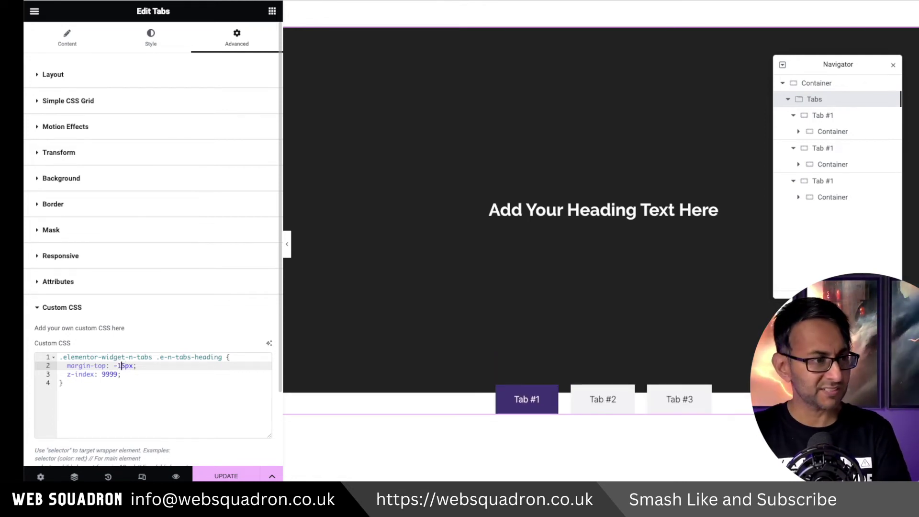
pyautogui.write('15')
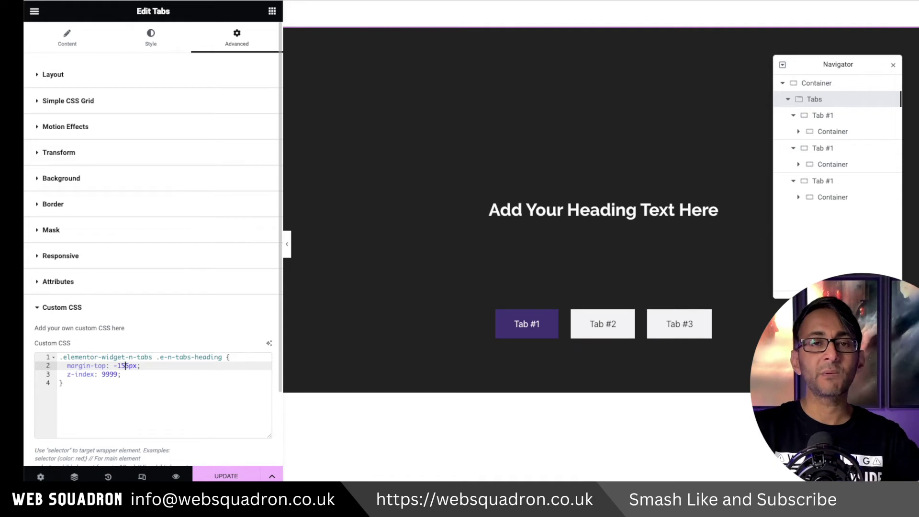
pyautogui.press('BackSpace')
pyautogui.press('BackSpace')
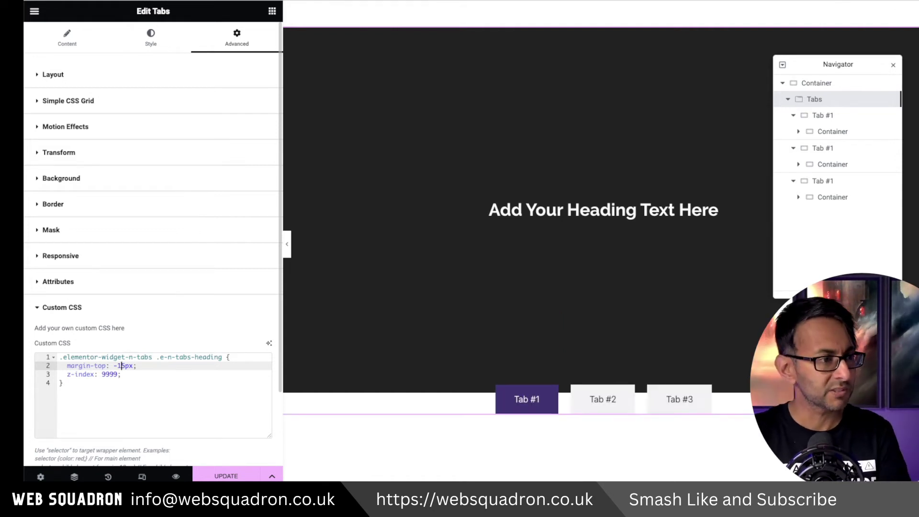
pyautogui.write('7')
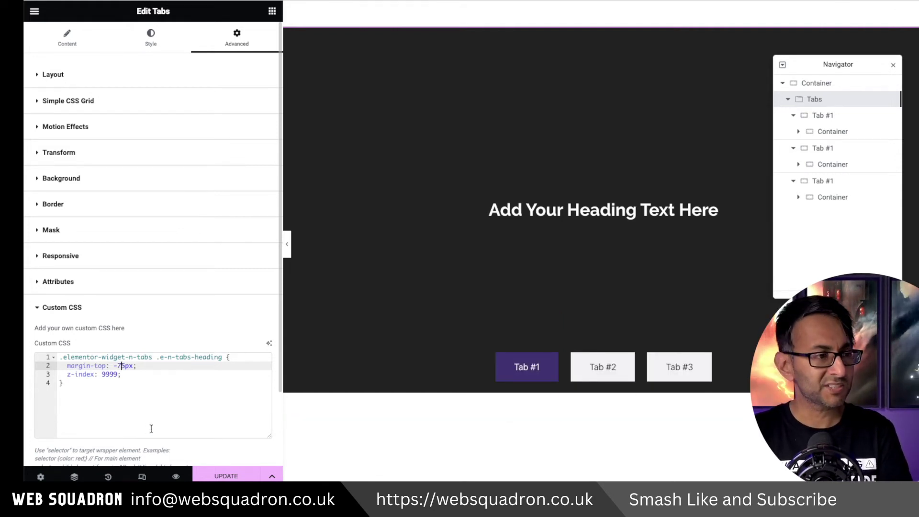
# - Delete the z-index: 9999 declaration to test its effect, then undo to restore it
pyautogui.moveTo(140, 374); pyautogui.dragTo(44, 379)
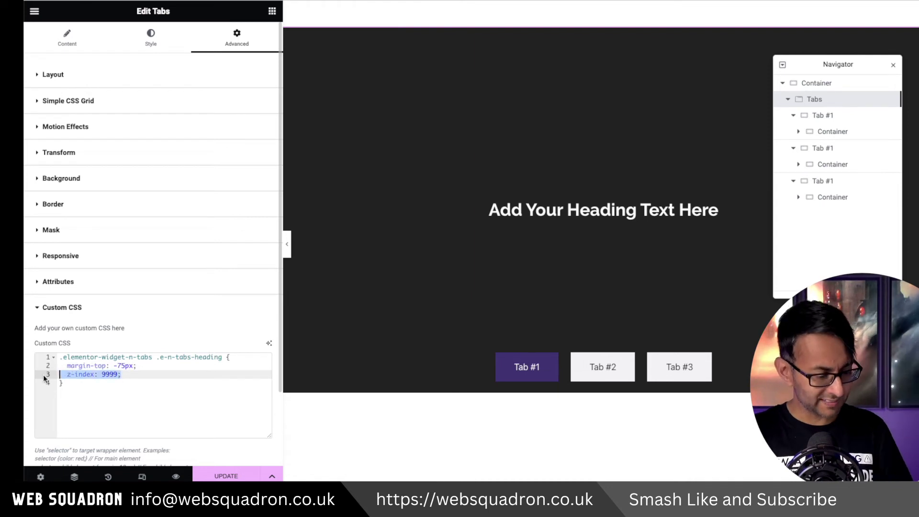
pyautogui.press('BackSpace')
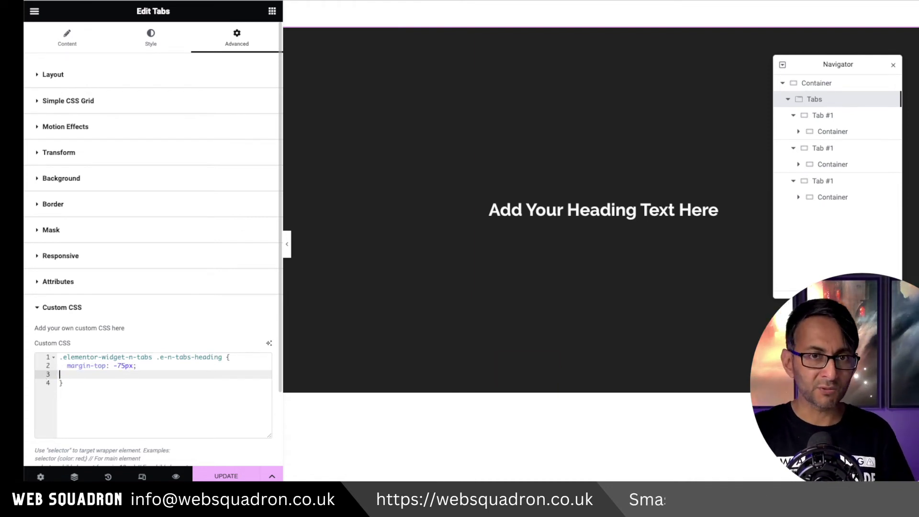
pyautogui.hotkey('ctrl', 'z')
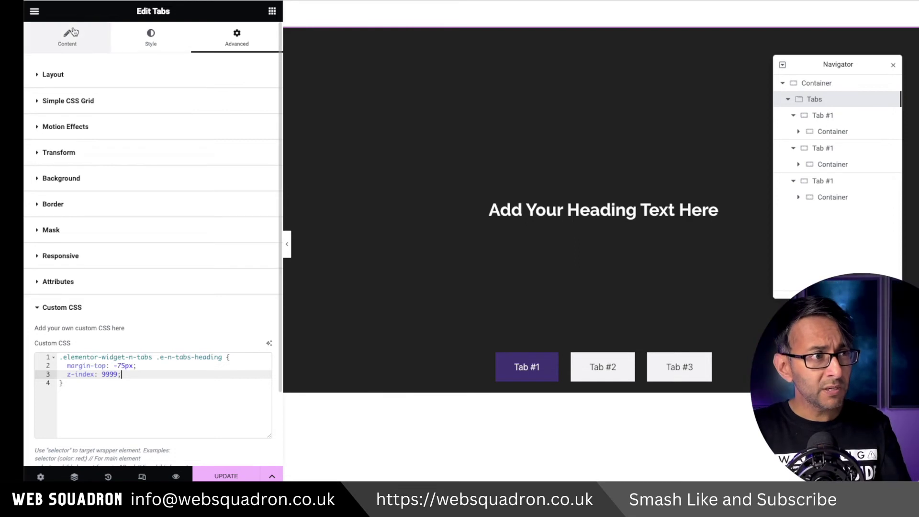
# - Expand Tab #1 in the Content settings and select its title text
pyautogui.click(72, 49)
pyautogui.click(80, 120)
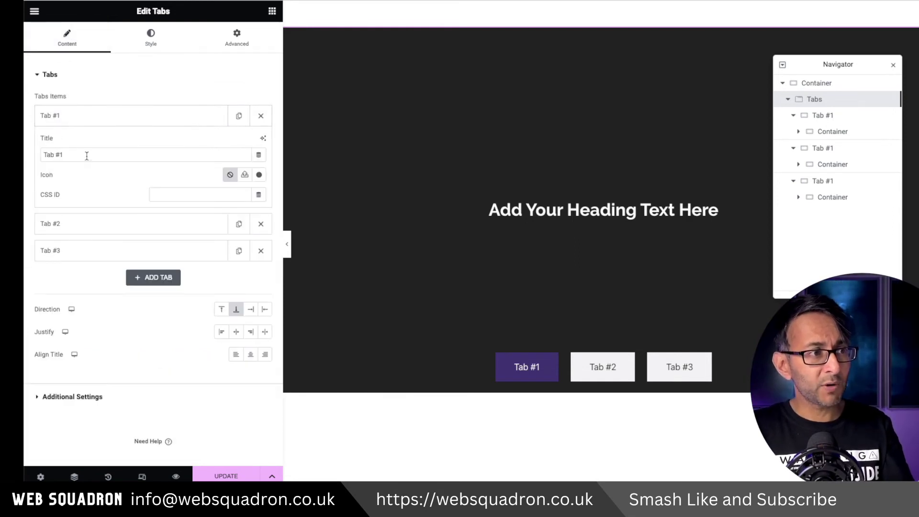
pyautogui.moveTo(87, 154); pyautogui.dragTo(38, 152)
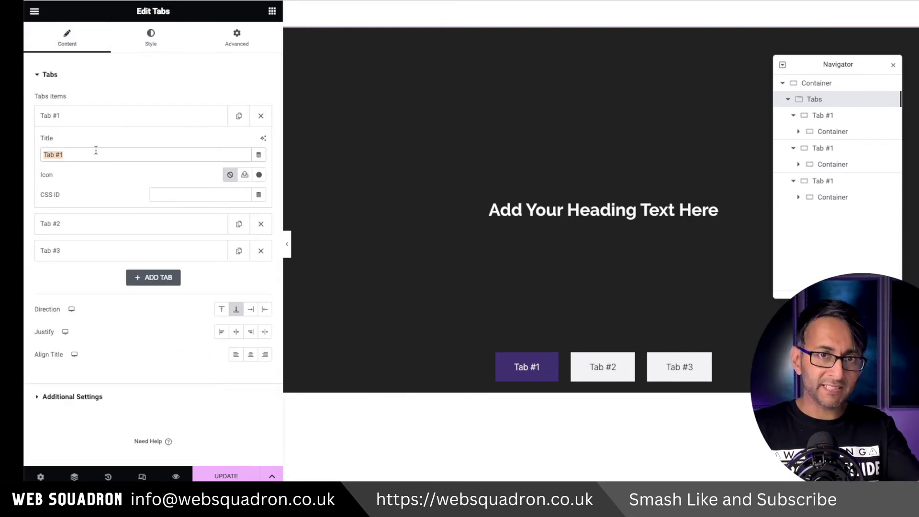